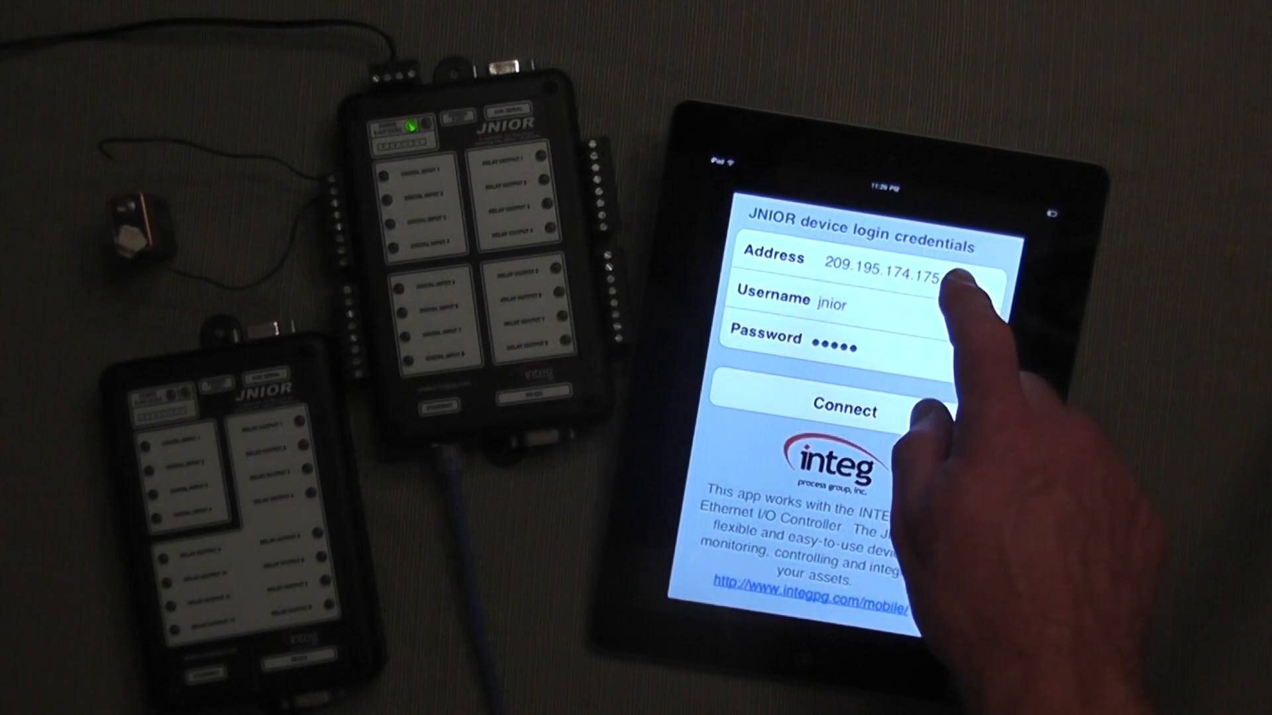
# Select the controller Address field on the login screen for editing.
pyautogui.click(955, 278)
# Erase the old controller address so a new IP can be entered.
pyautogui.click(707, 584)
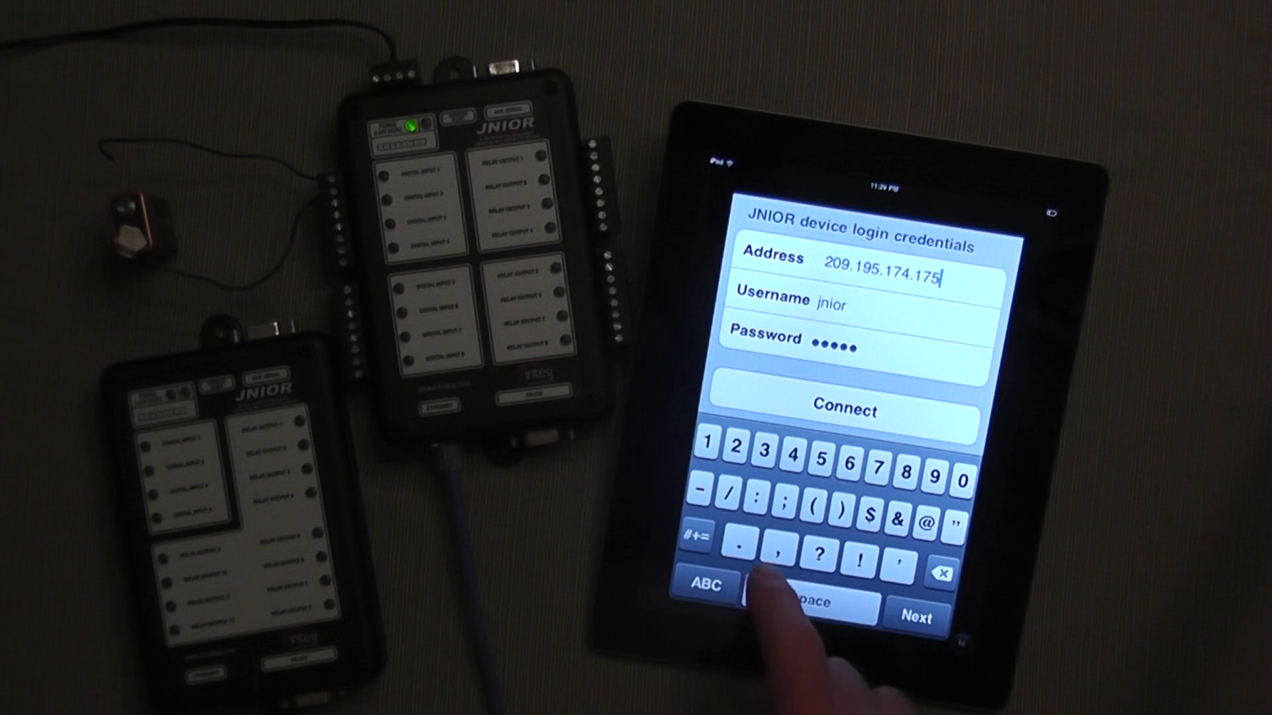
pyautogui.click(938, 574)
pyautogui.click(939, 572)
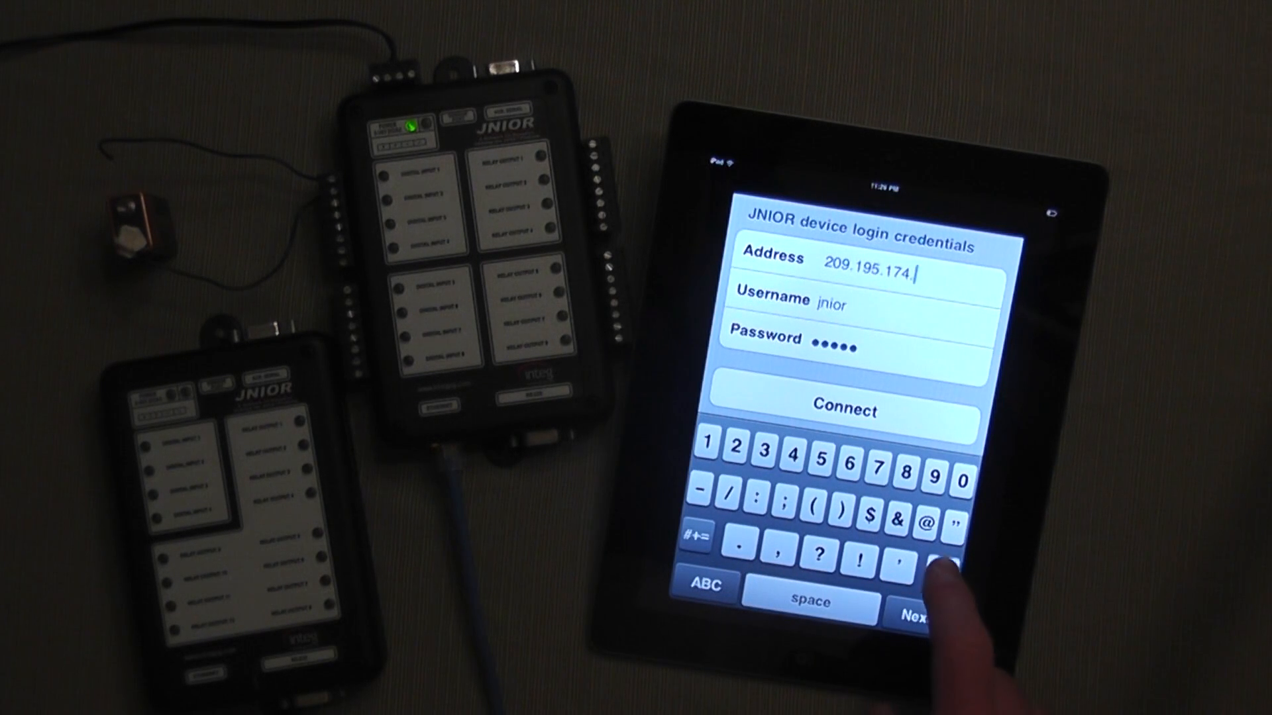
pyautogui.click(941, 568)
pyautogui.click(942, 569)
pyautogui.click(942, 569)
pyautogui.click(942, 568)
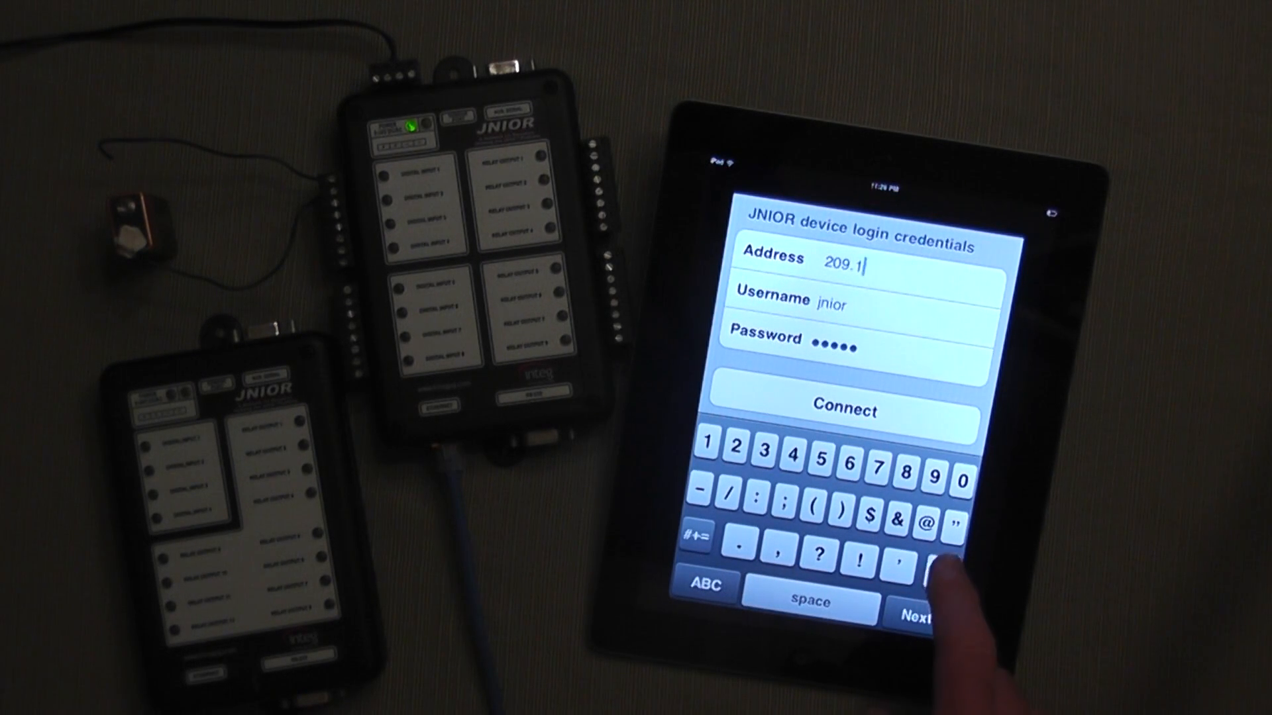
pyautogui.click(942, 569)
pyautogui.click(941, 568)
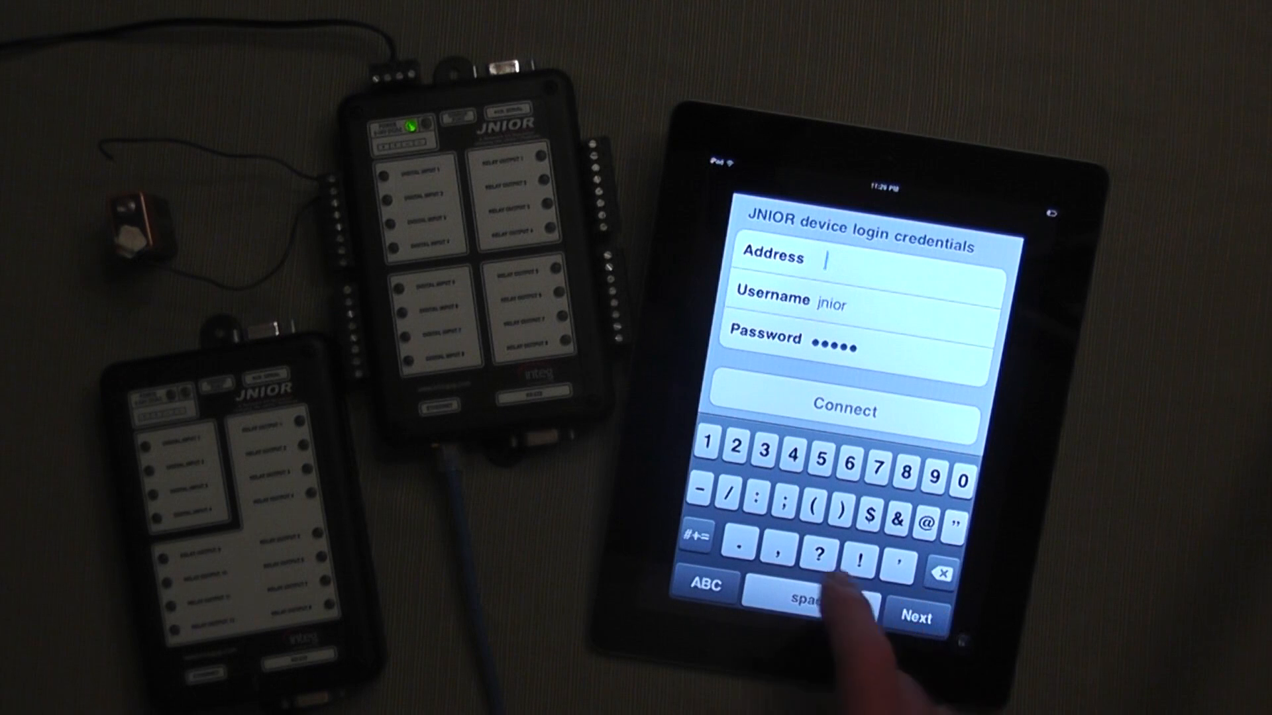
pyautogui.write('19')
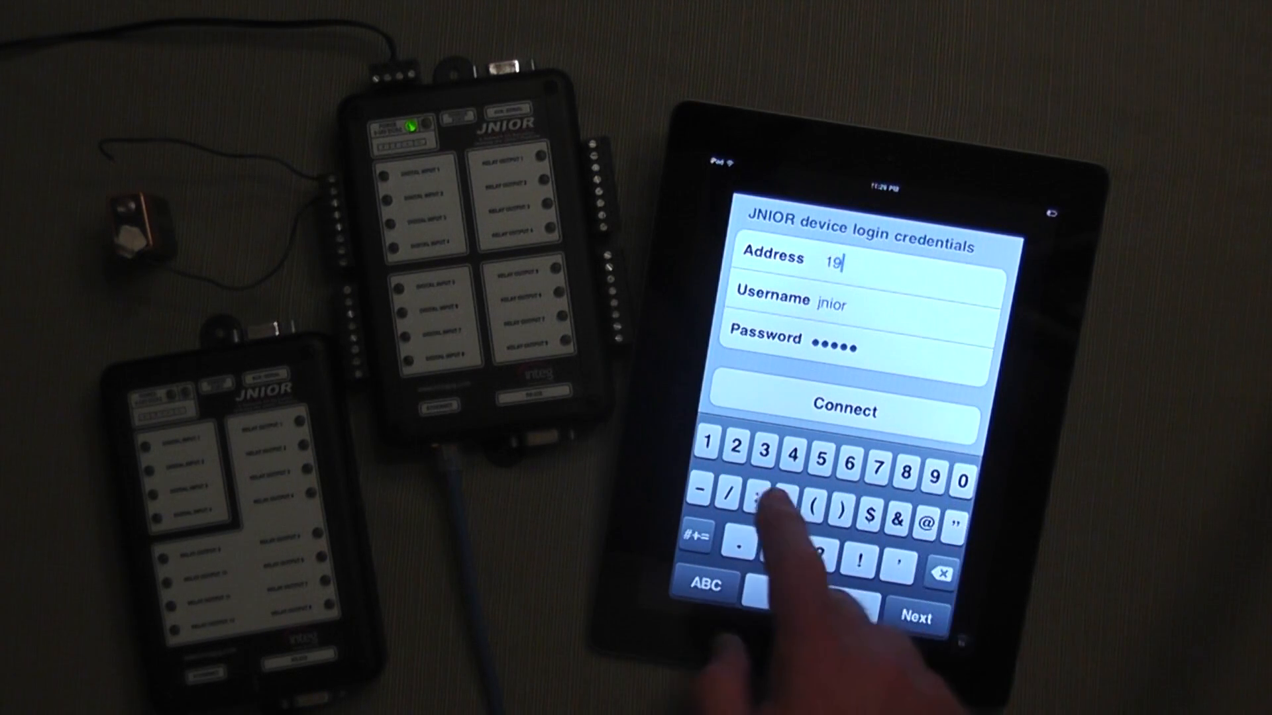
pyautogui.write('2')
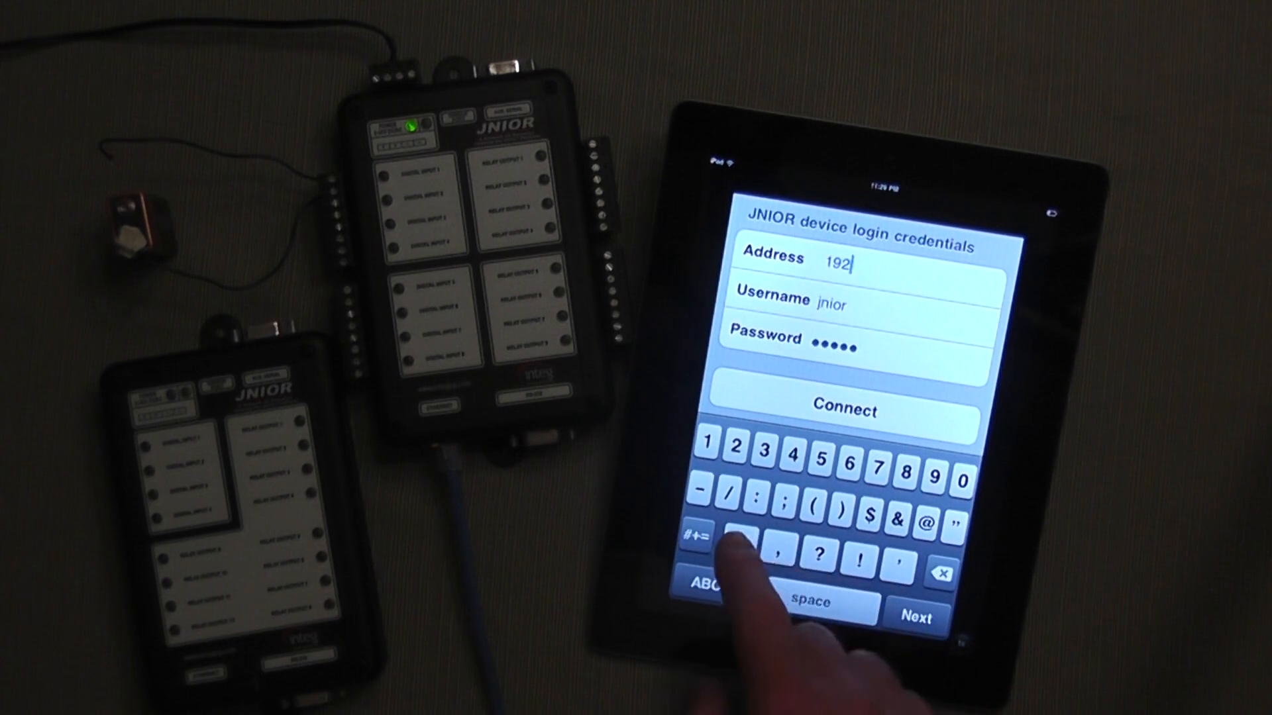
pyautogui.write('.16')
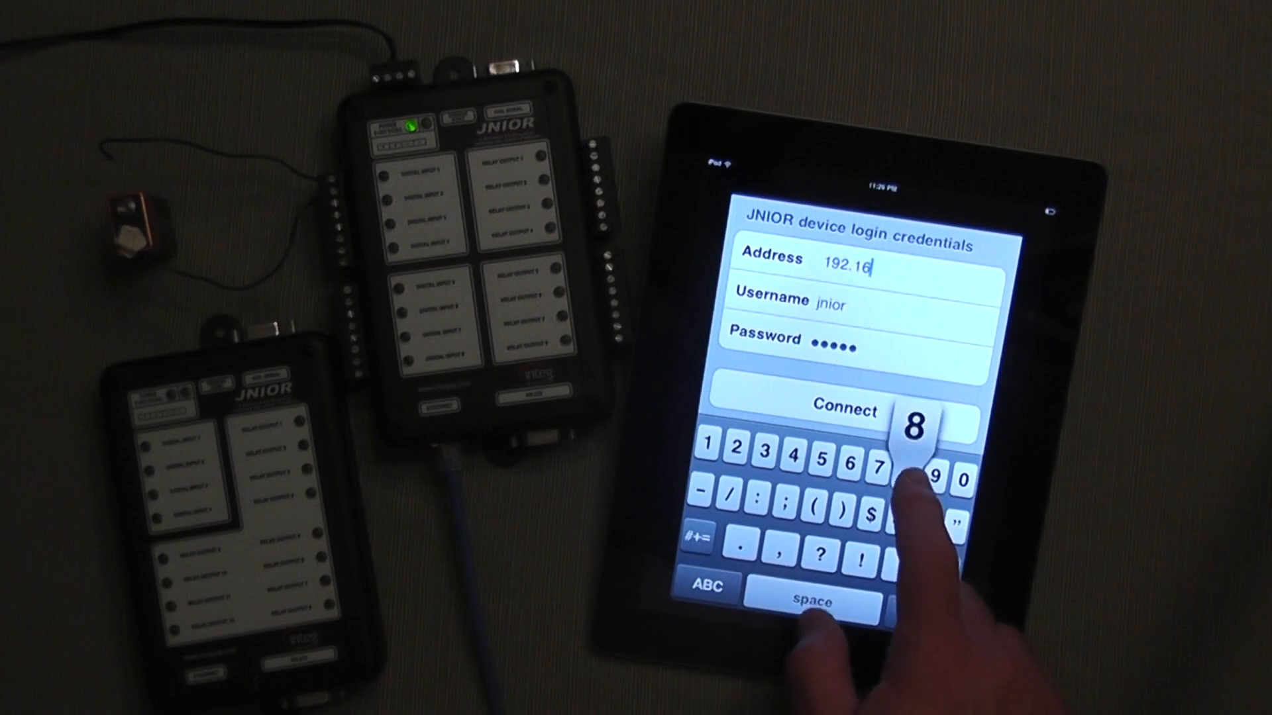
pyautogui.write('8.1')
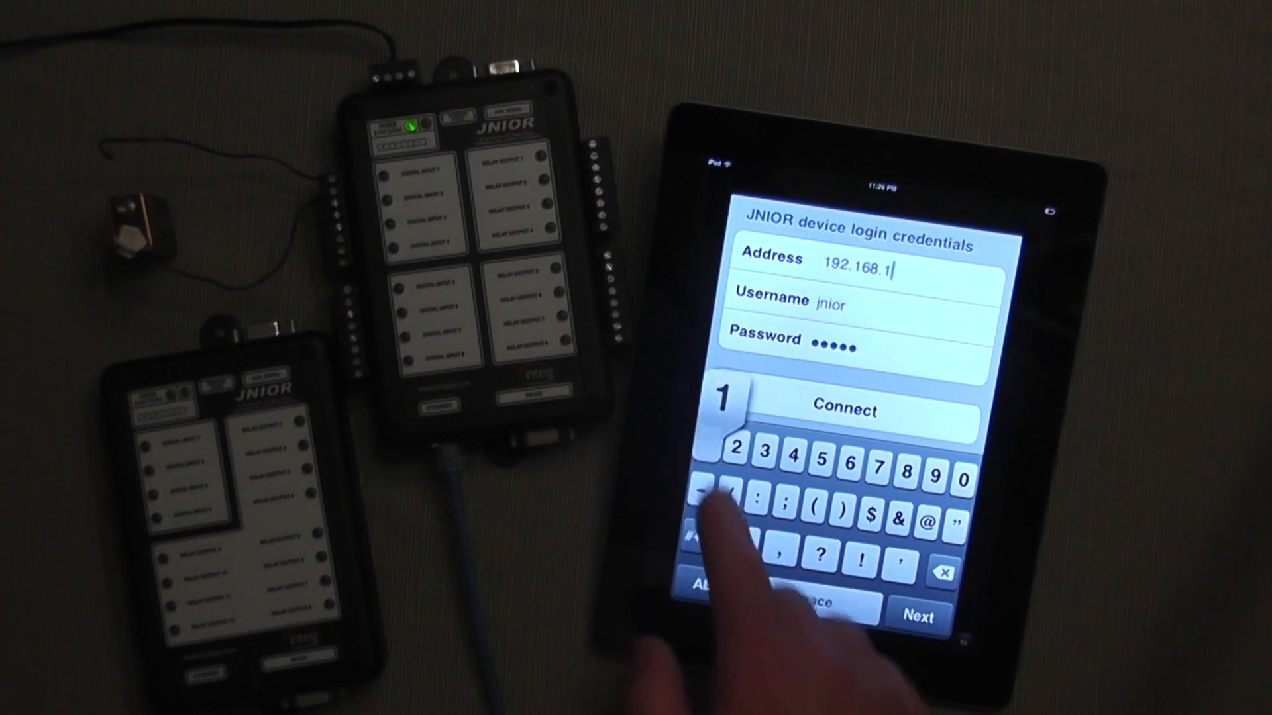
pyautogui.write('.')
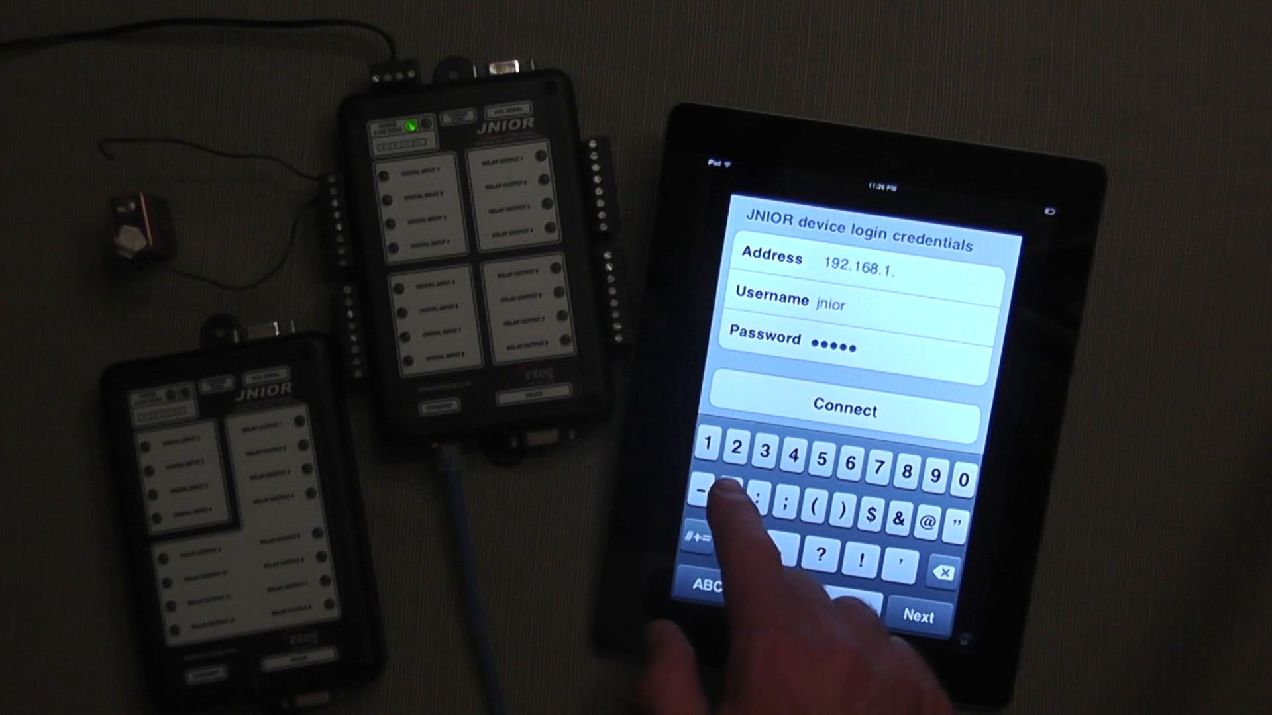
pyautogui.write('246')
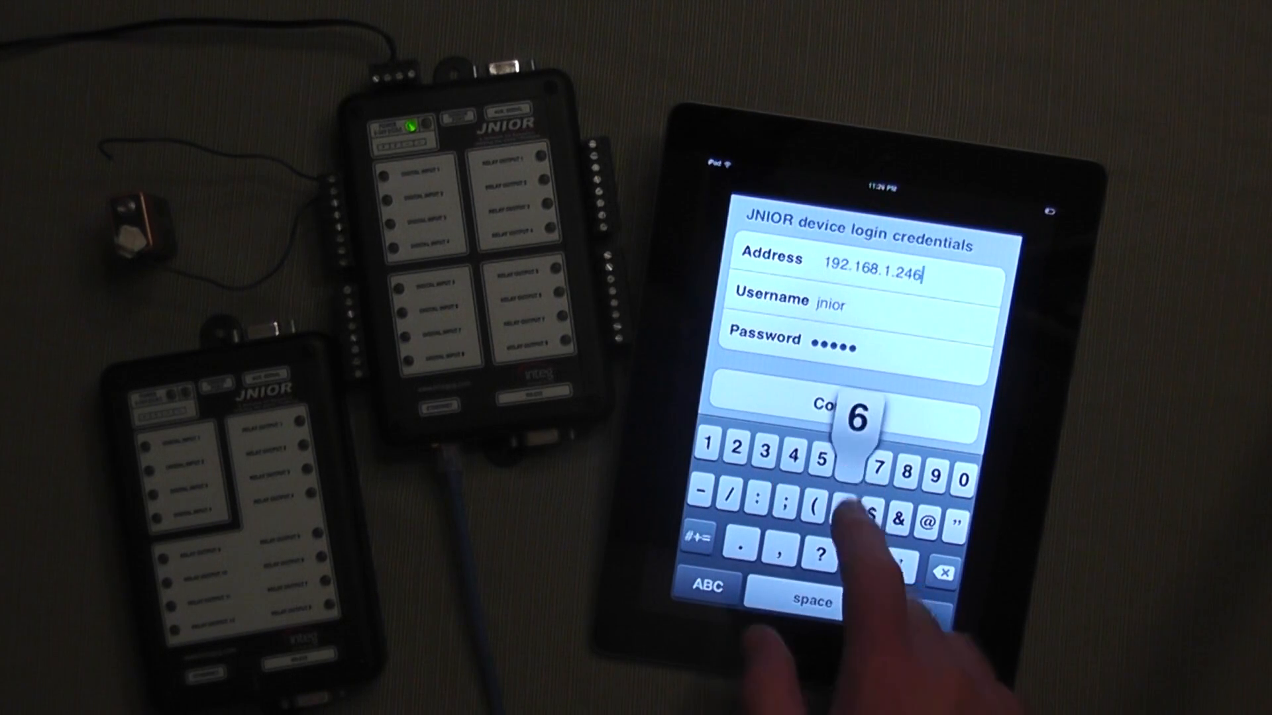
# Connect to the local JNIOR controller at 192.168.1.246.
pyautogui.click(875, 410)
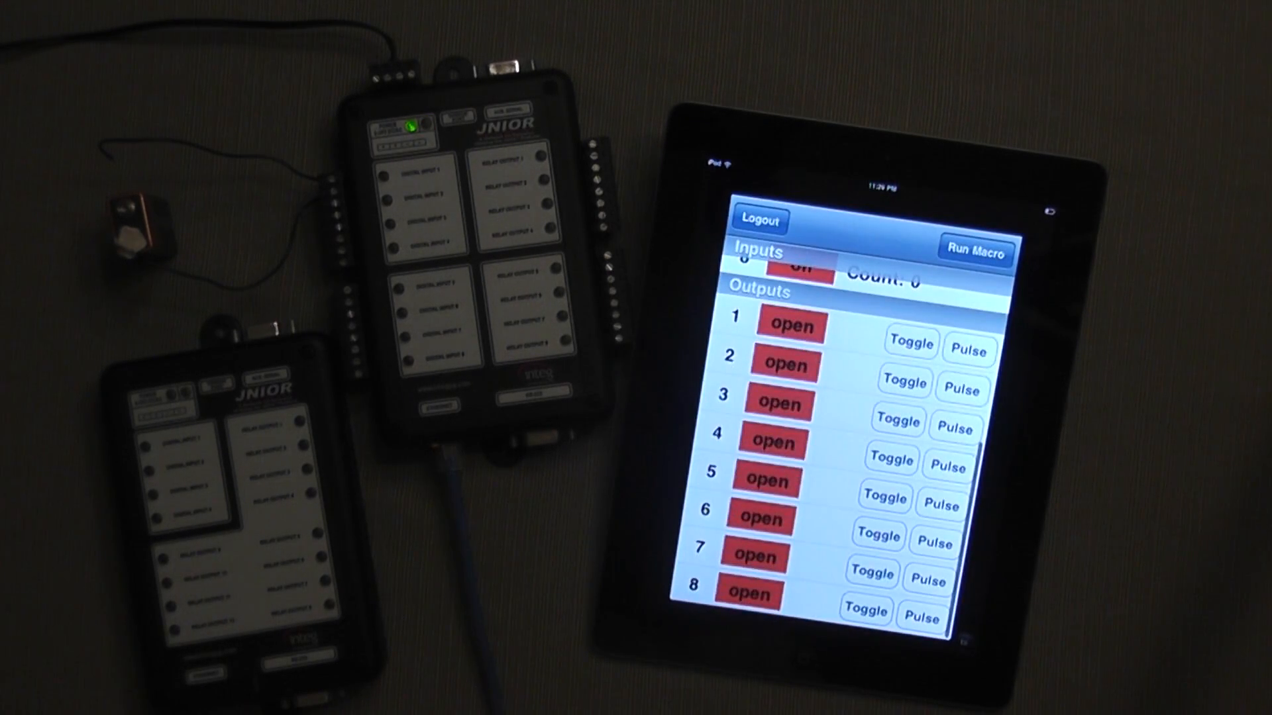
pyautogui.scroll(5, 840, 369)
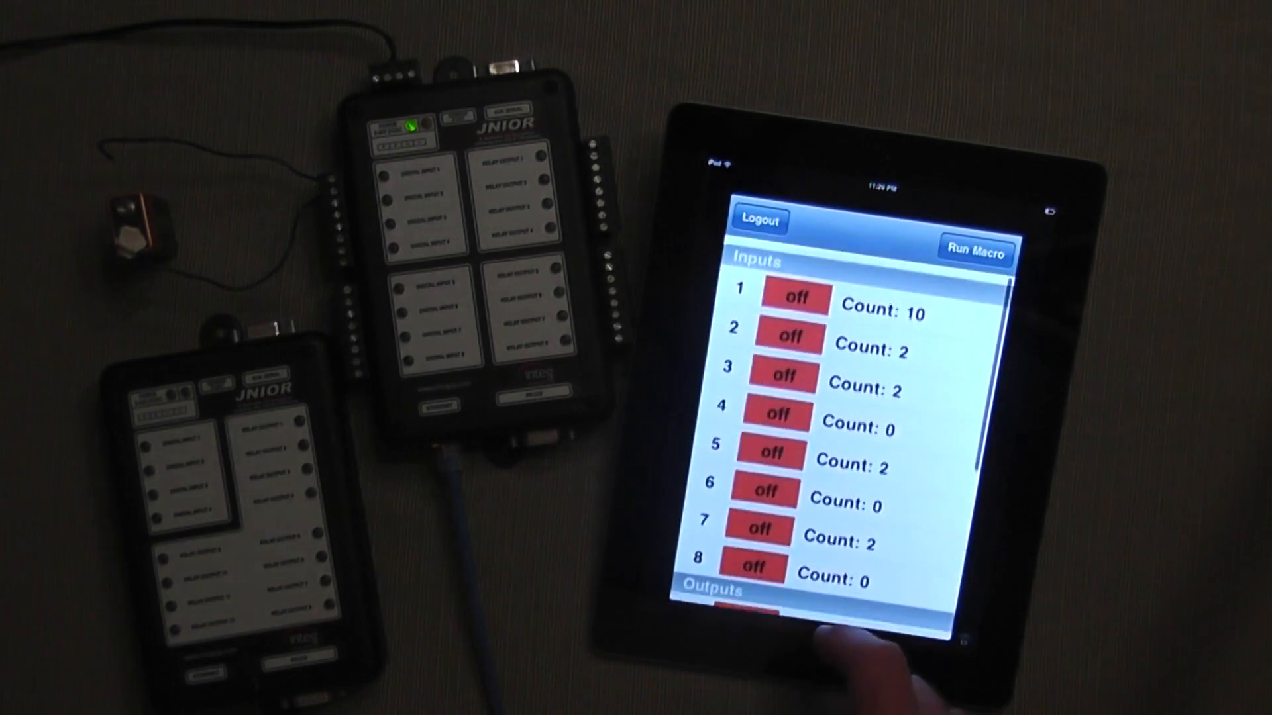
pyautogui.scroll(-5, 852, 556)
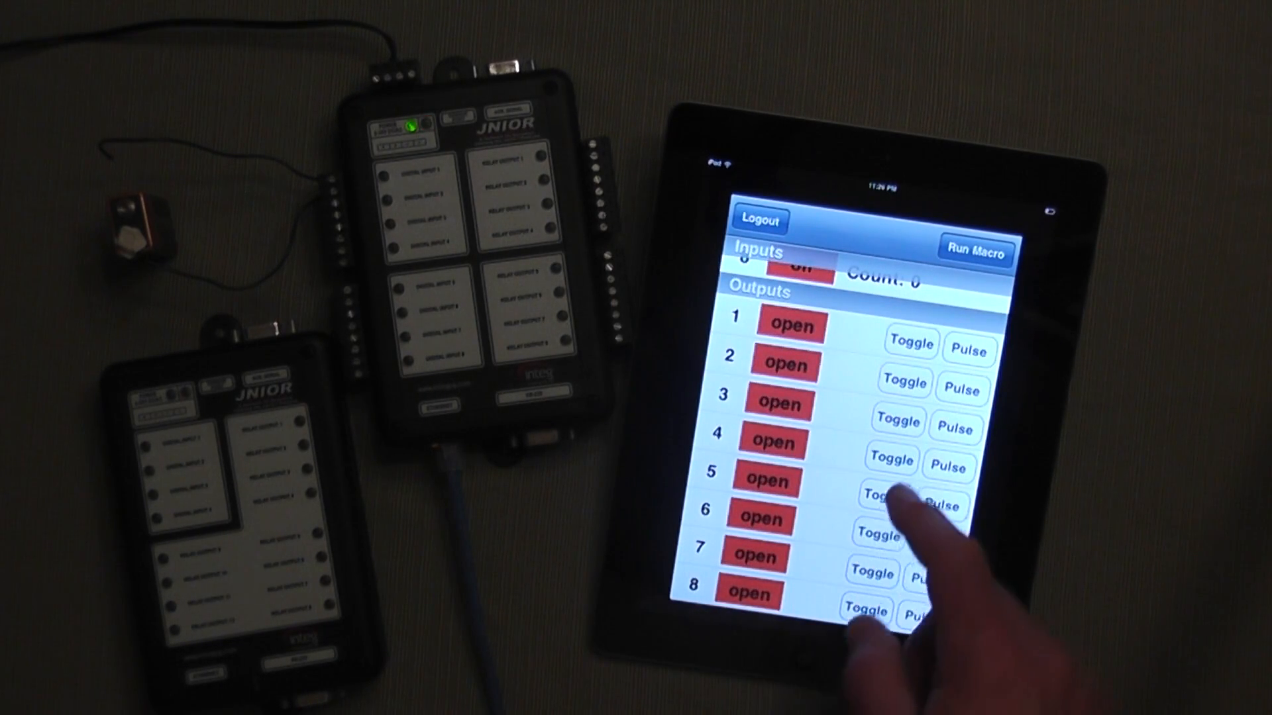
# Close relay outputs 1, 2, 3 and 4.
pyautogui.click(961, 350)
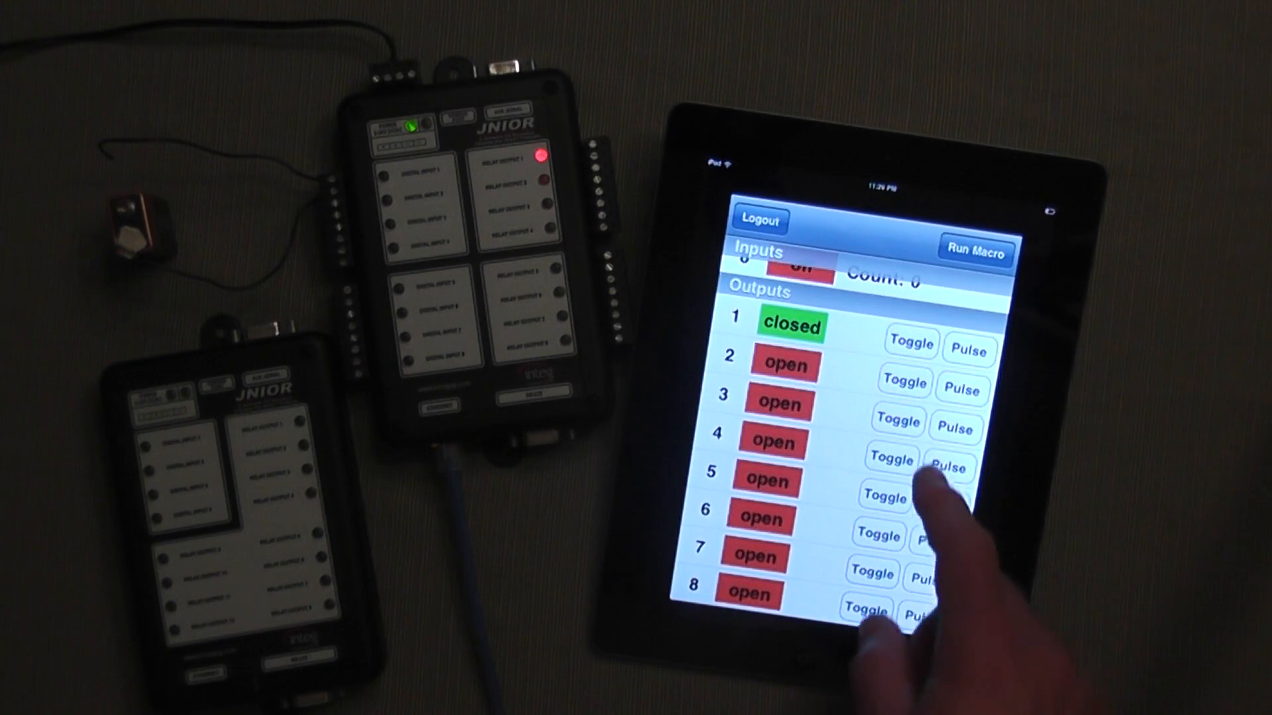
pyautogui.click(905, 380)
pyautogui.click(899, 417)
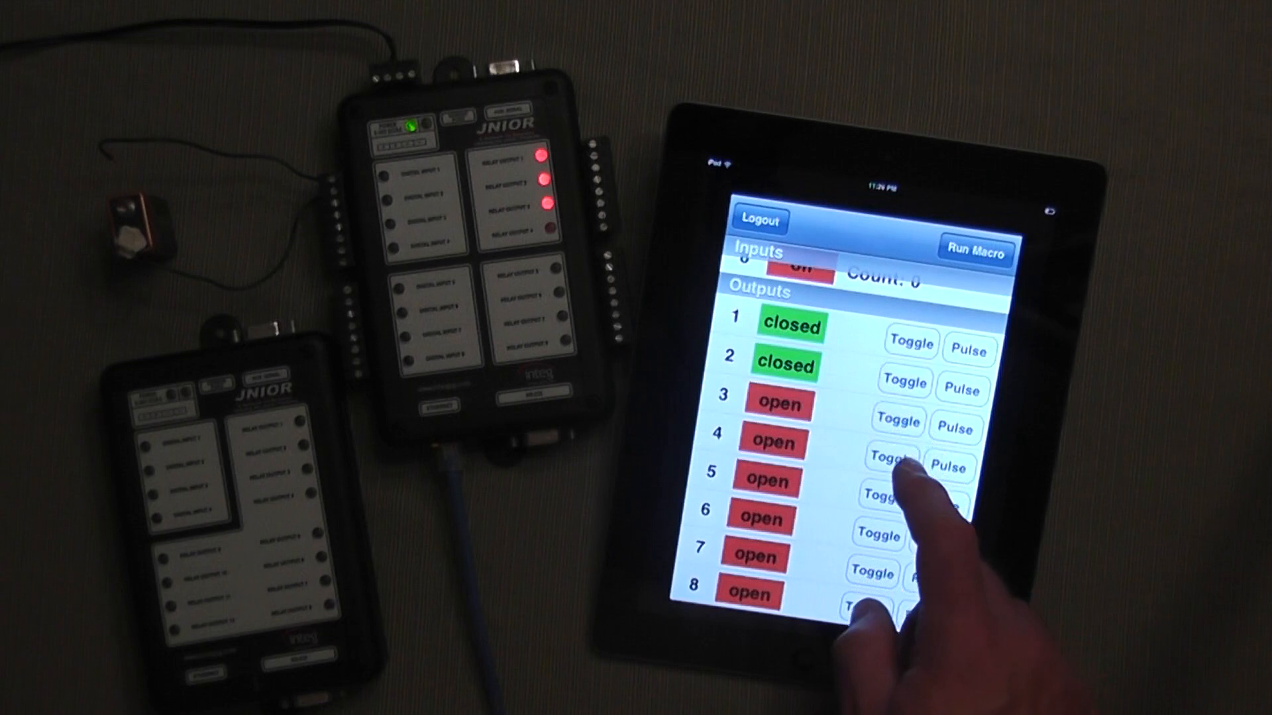
pyautogui.click(892, 457)
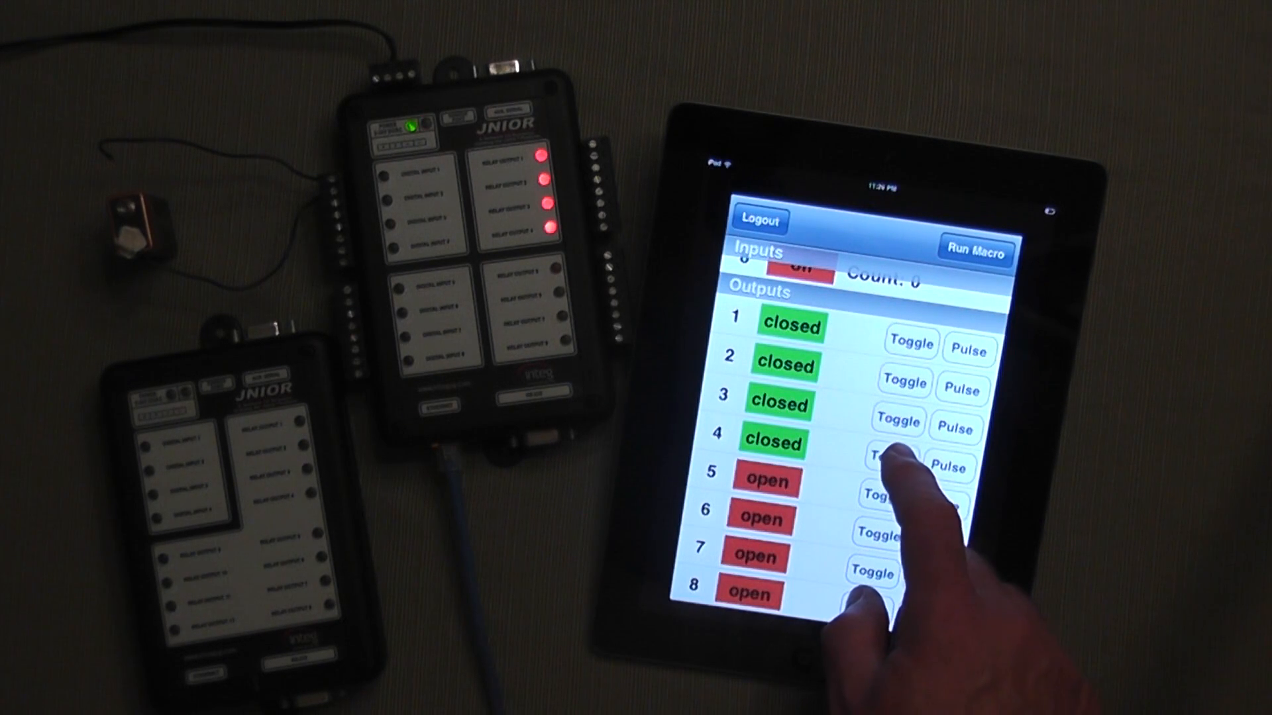
# Reopen relay outputs 4, 3, 2 and 1 so all read open.
pyautogui.click(888, 454)
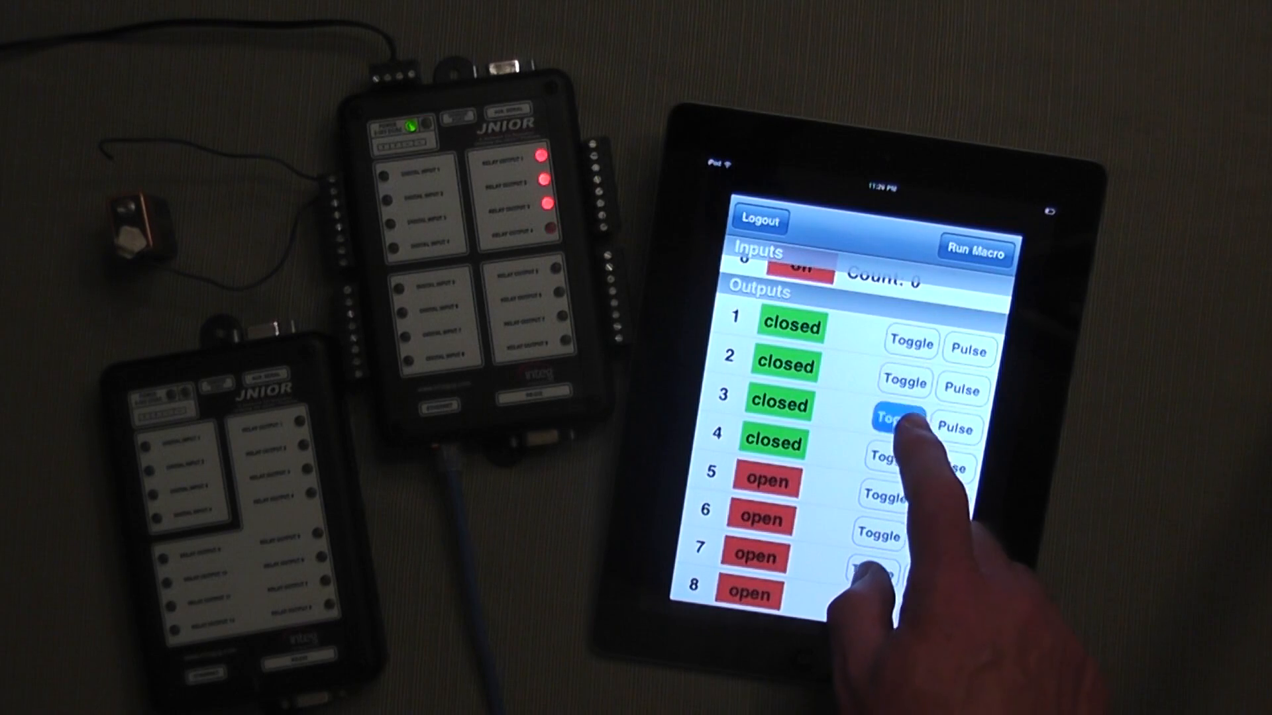
pyautogui.click(898, 420)
pyautogui.click(894, 419)
pyautogui.click(899, 378)
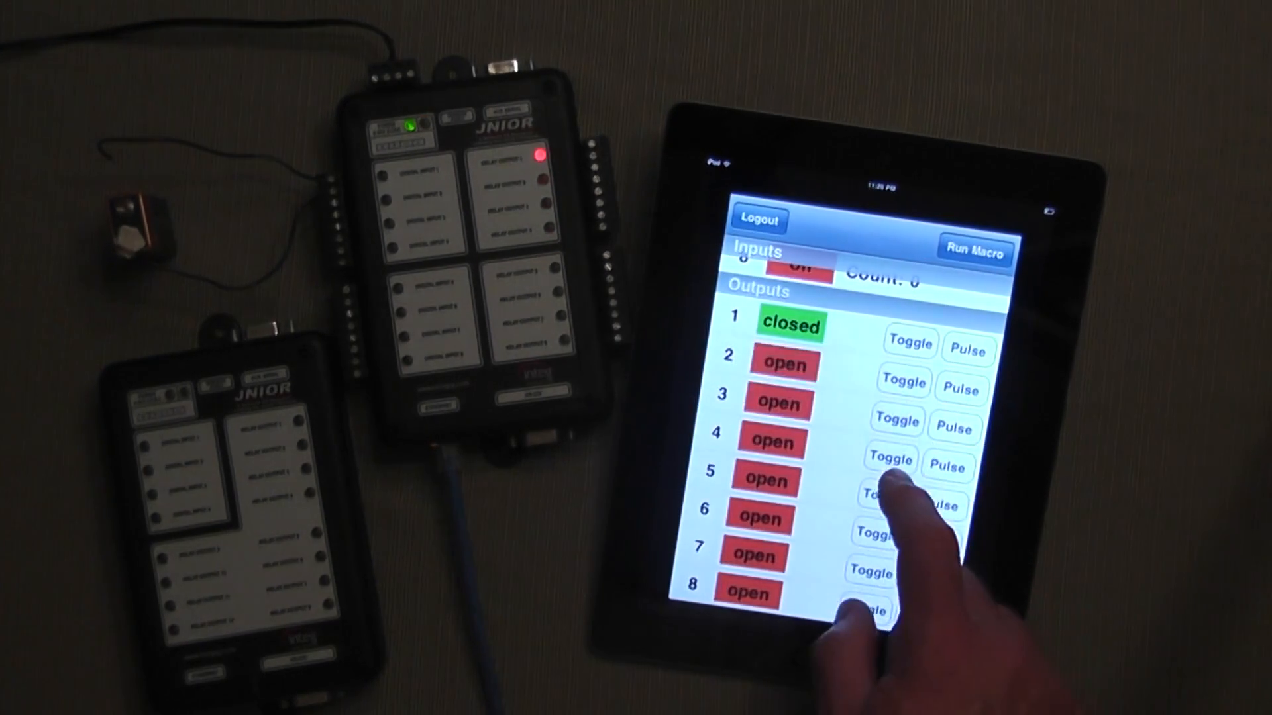
pyautogui.click(911, 341)
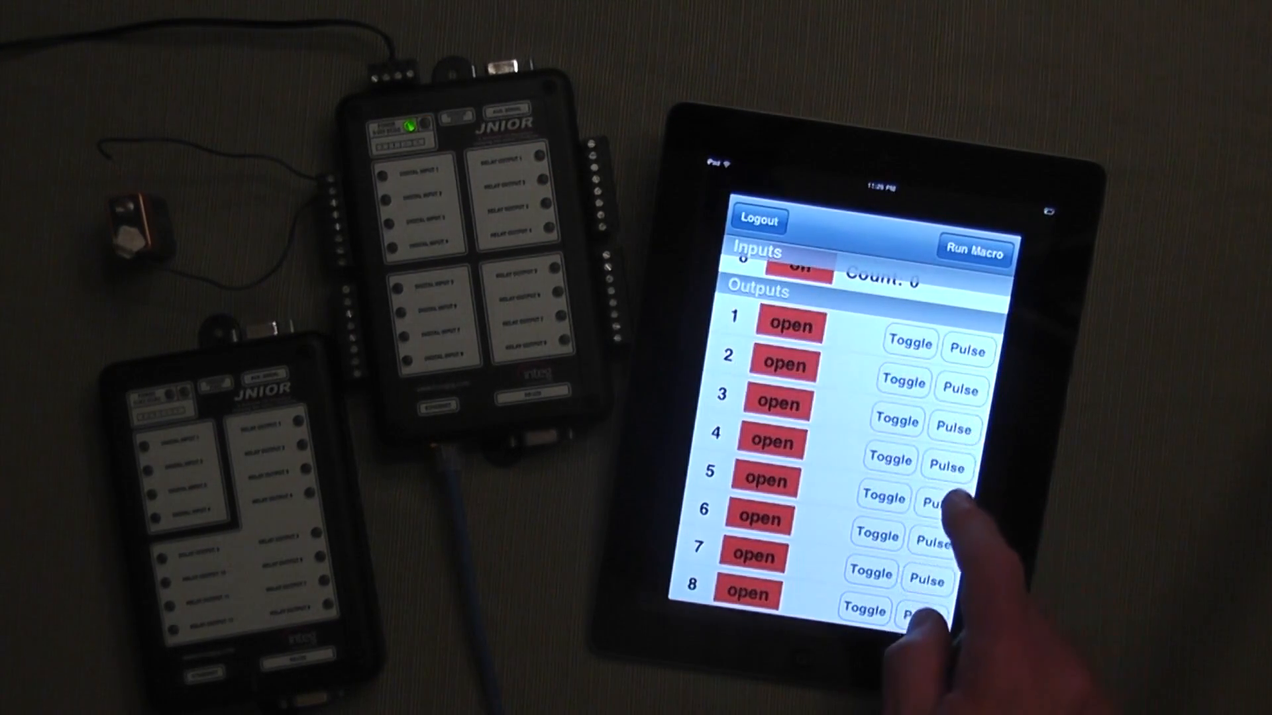
# Pulse a relay output with the default 1000 millisecond duration.
pyautogui.click(934, 527)
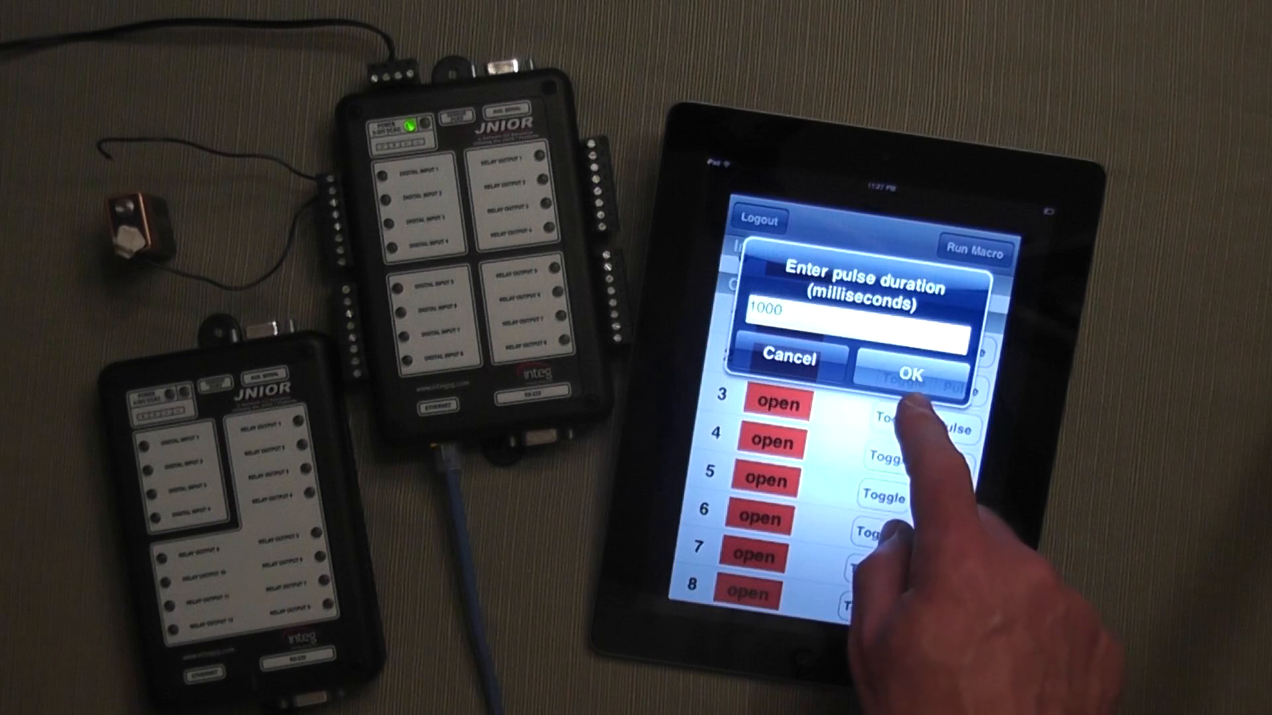
pyautogui.click(909, 370)
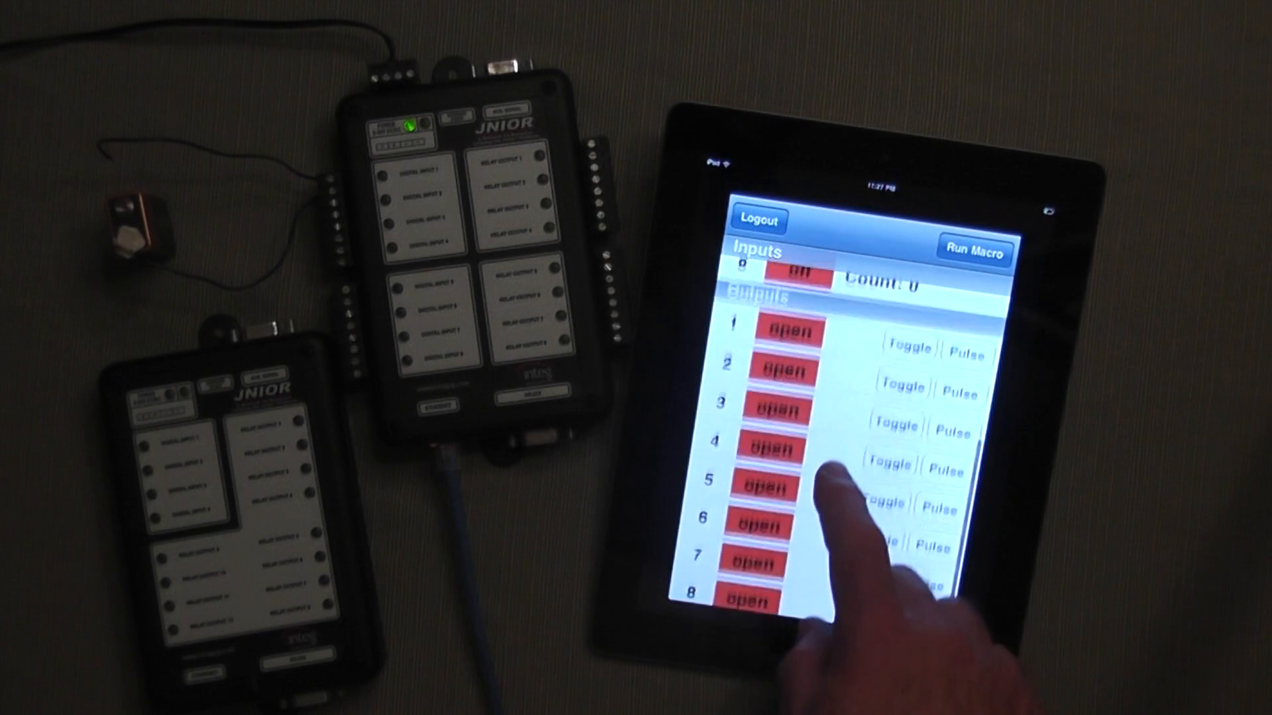
pyautogui.scroll(5, 851, 447)
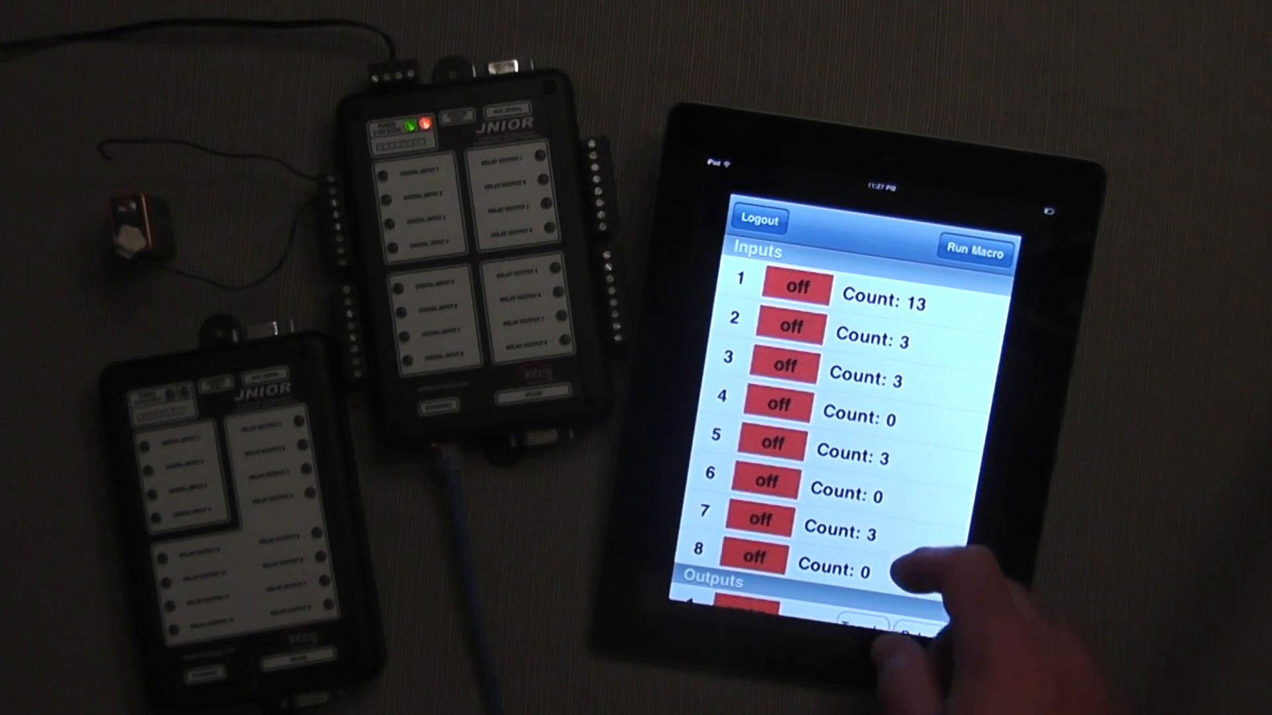
pyautogui.scroll(-3, 874, 417)
pyautogui.scroll(5, 874, 447)
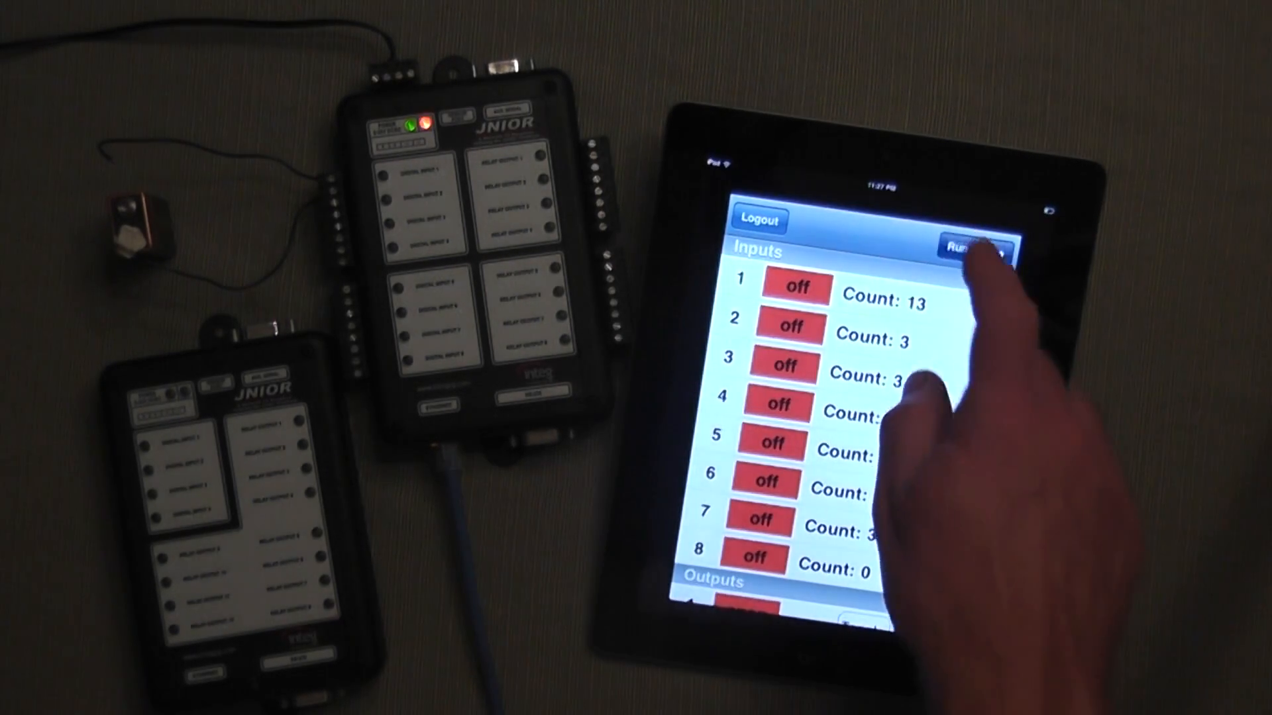
# Bring up the Run Macro name prompt after reading input 1 counting 13.
pyautogui.click(975, 250)
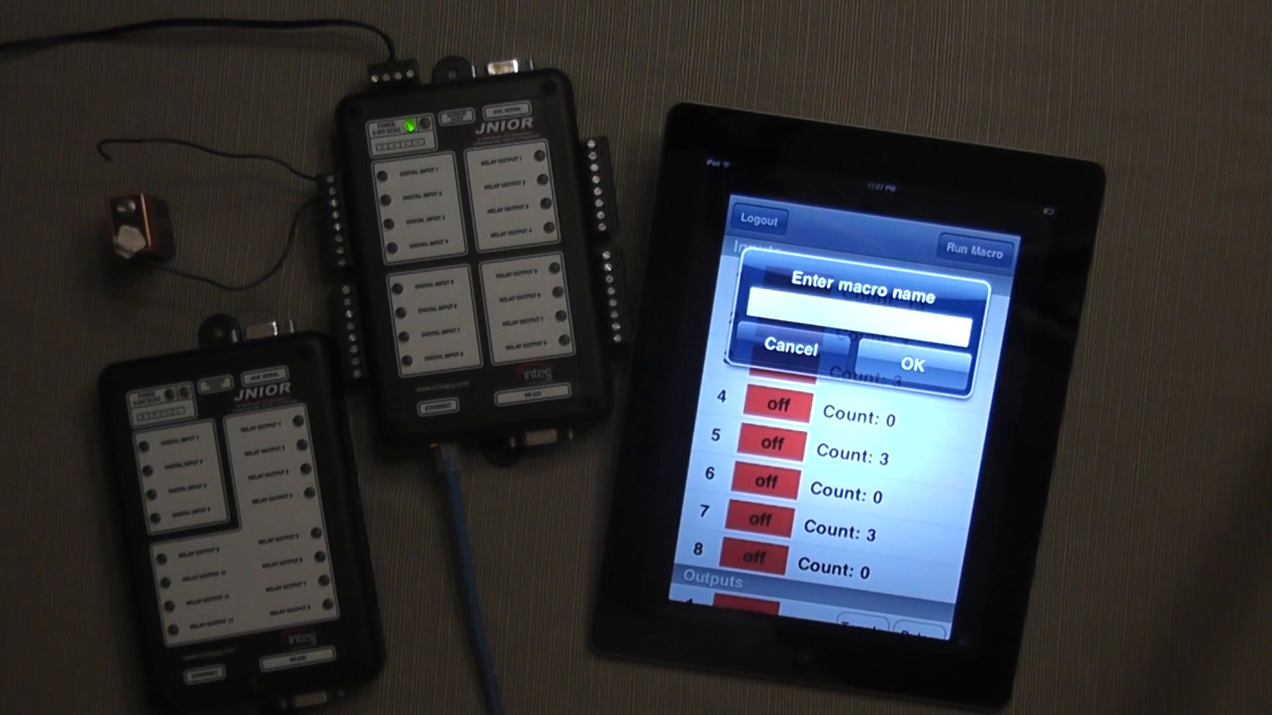
# Enter macro name 1 and run it, closing output 2.
pyautogui.click(854, 316)
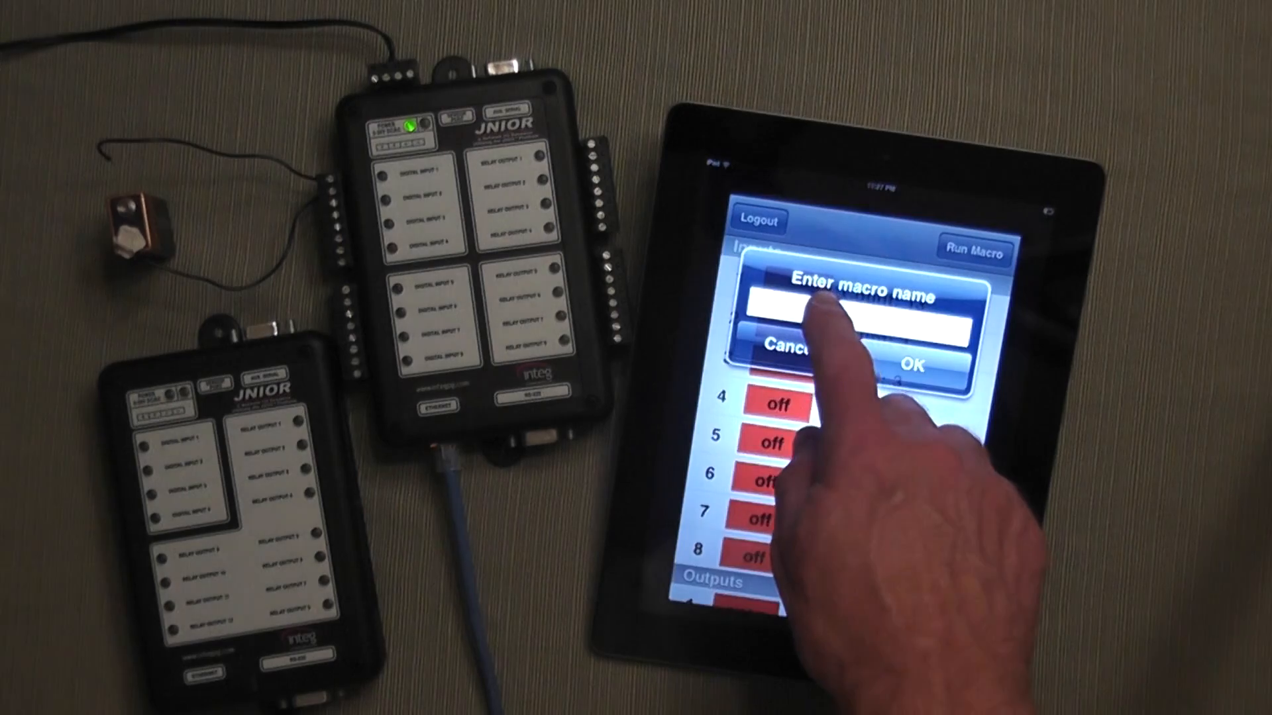
pyautogui.click(707, 587)
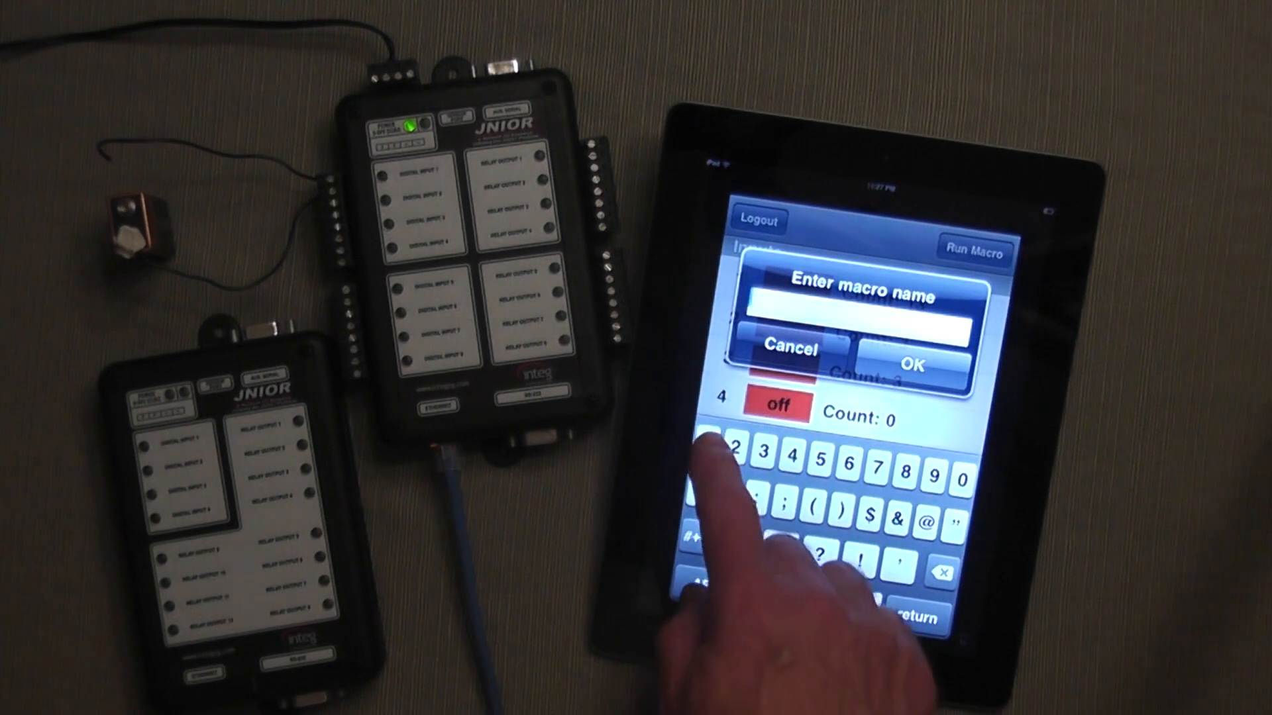
pyautogui.write('1')
pyautogui.click(912, 364)
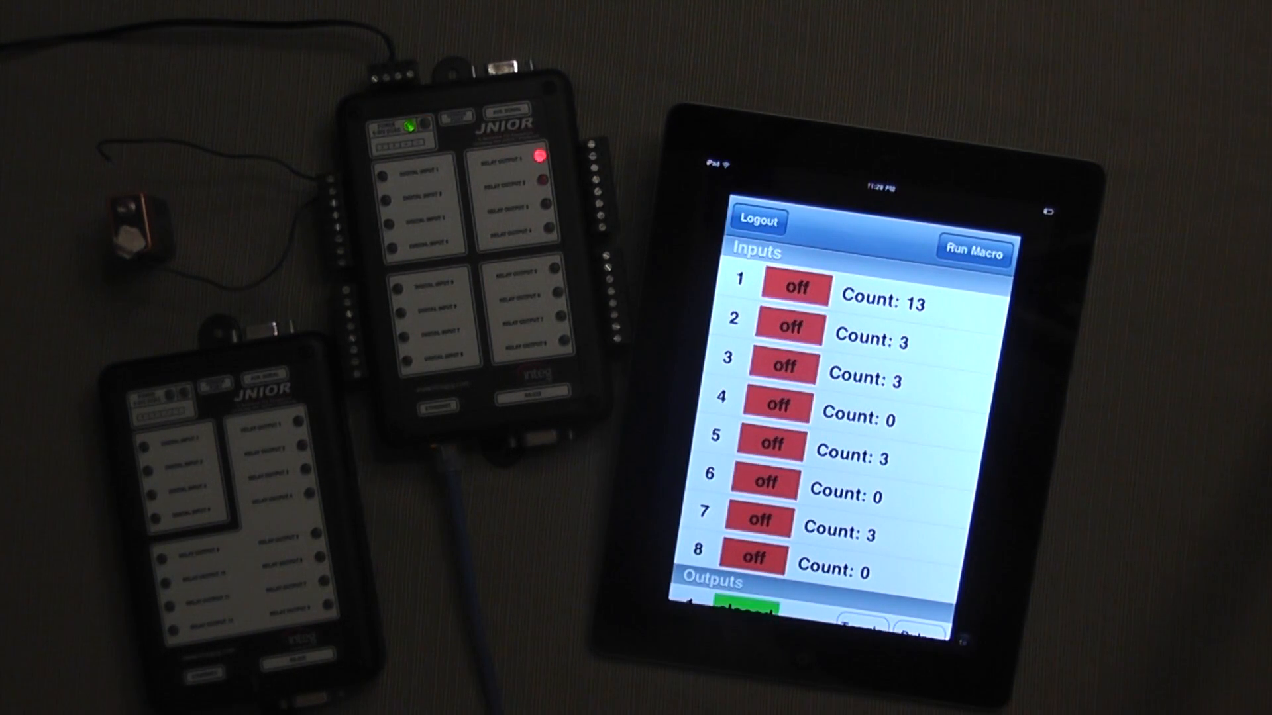
pyautogui.scroll(-5, 854, 448)
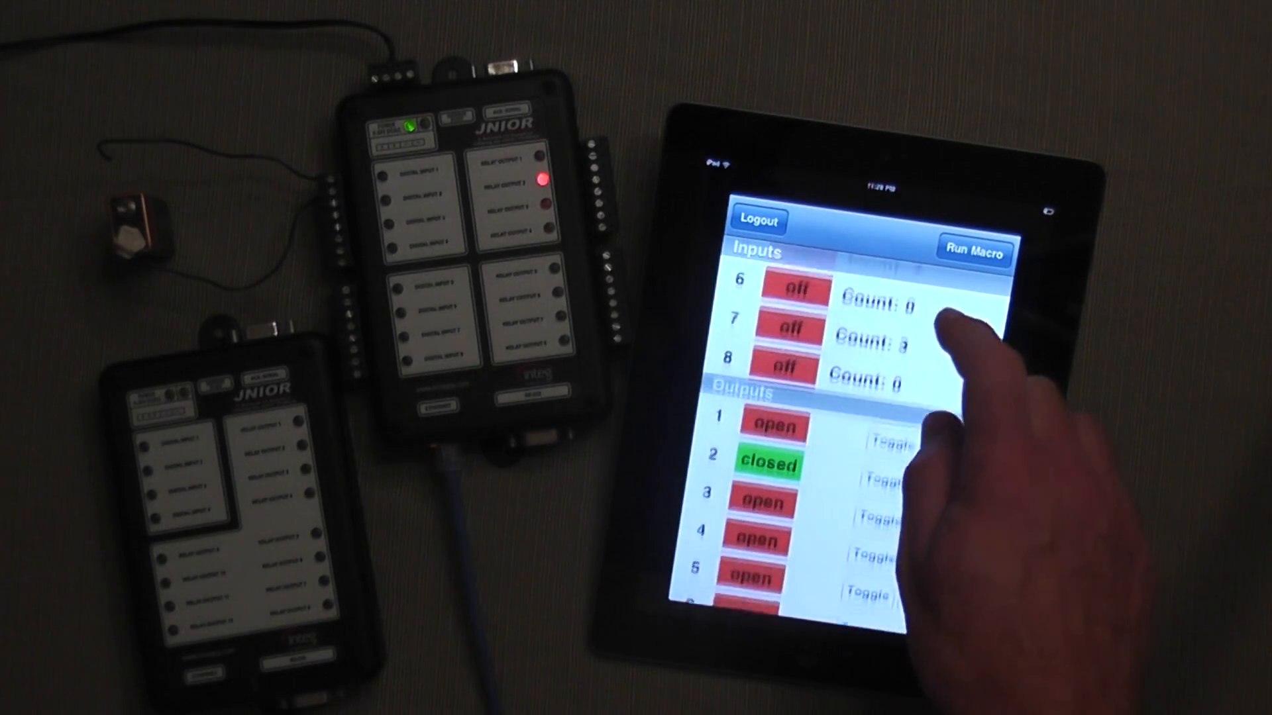